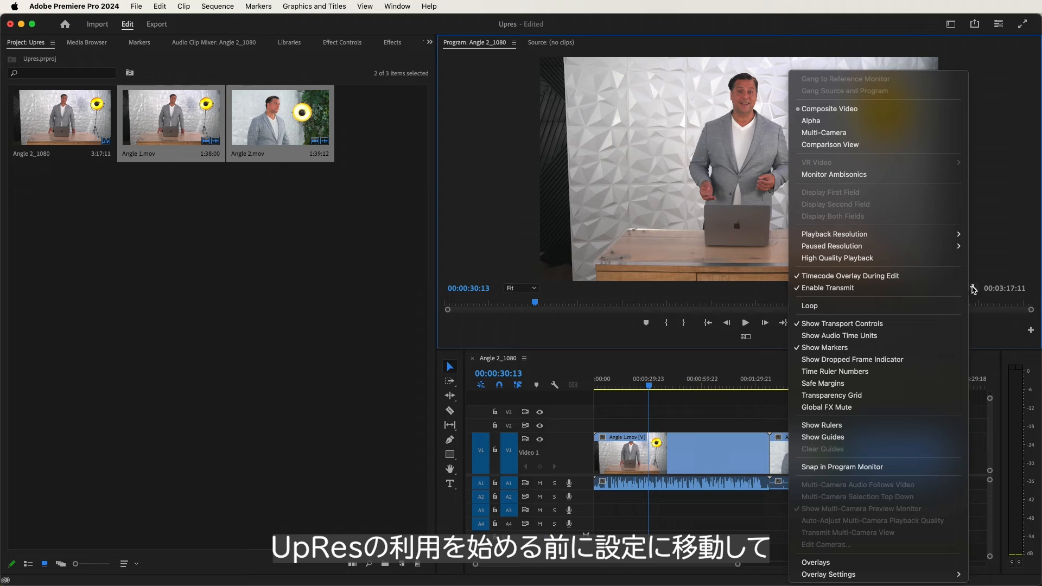
Set the Program monitor's paused resolution to 1/8 and apply the BCC+UpRes ML effect to the Angle 1.mov clip in the timeline
mouse_move(912, 246)
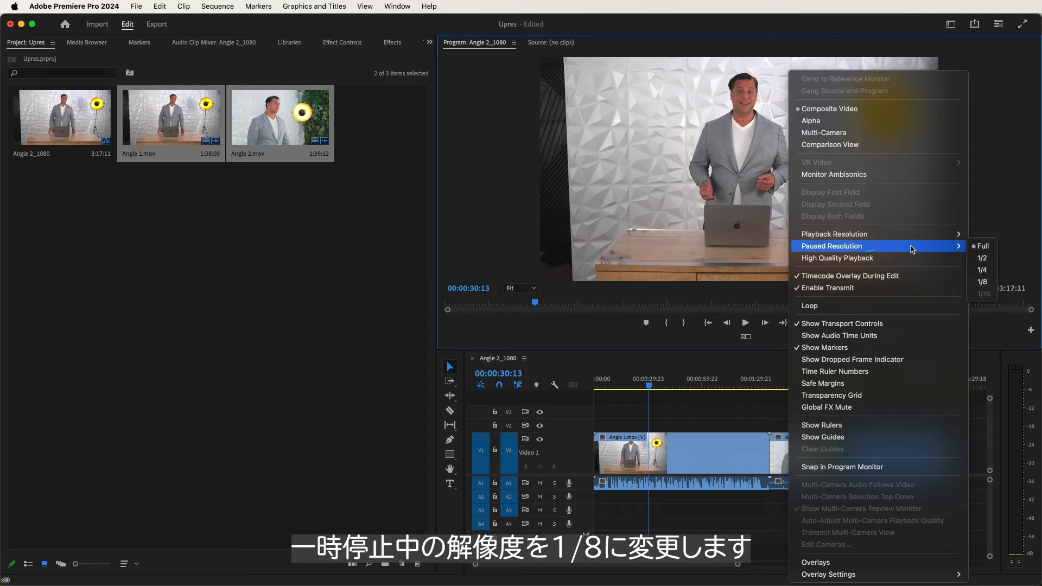
click(983, 282)
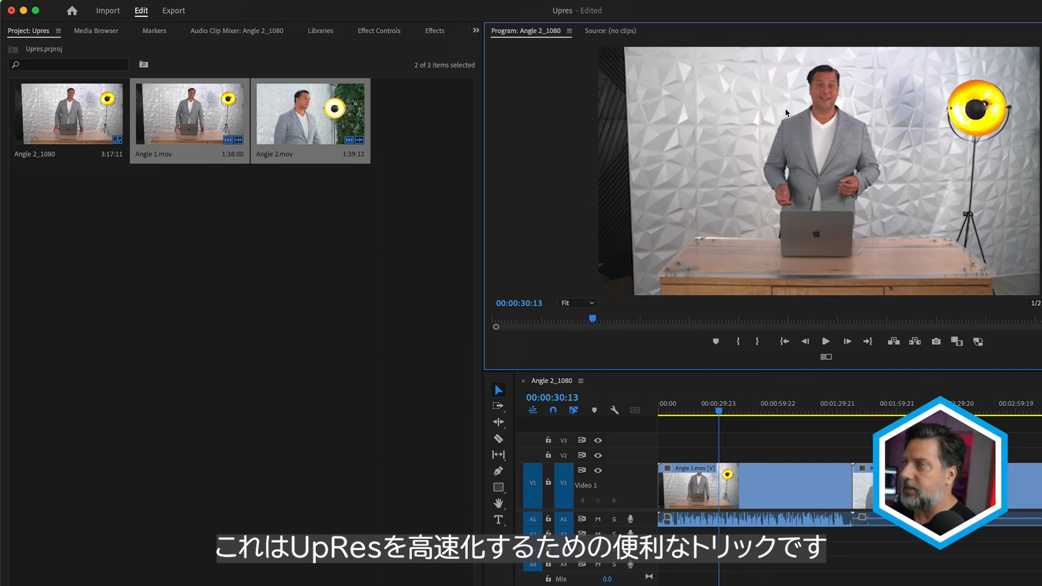
click(429, 30)
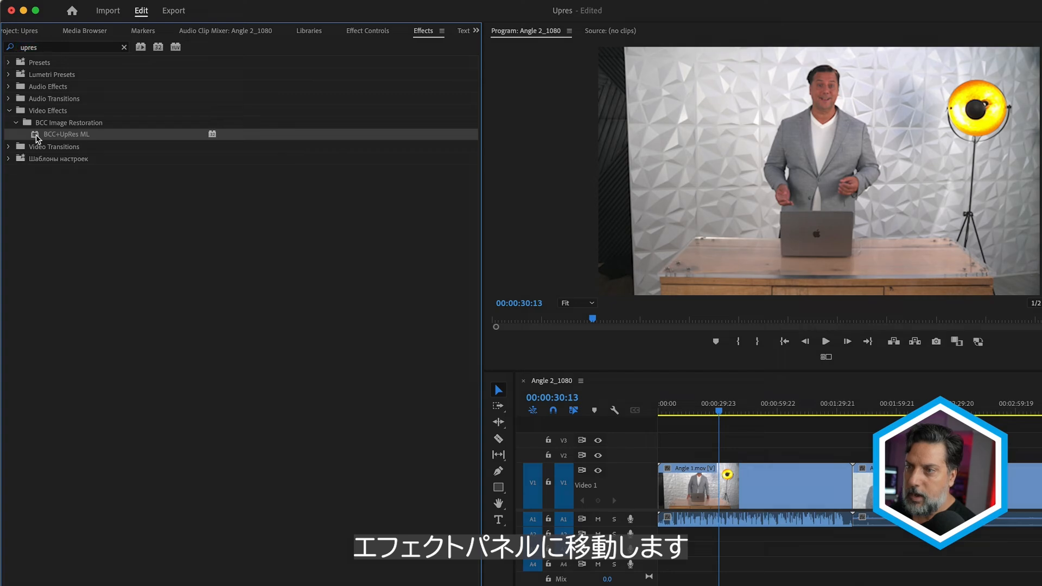
drag(535, 342, 738, 480)
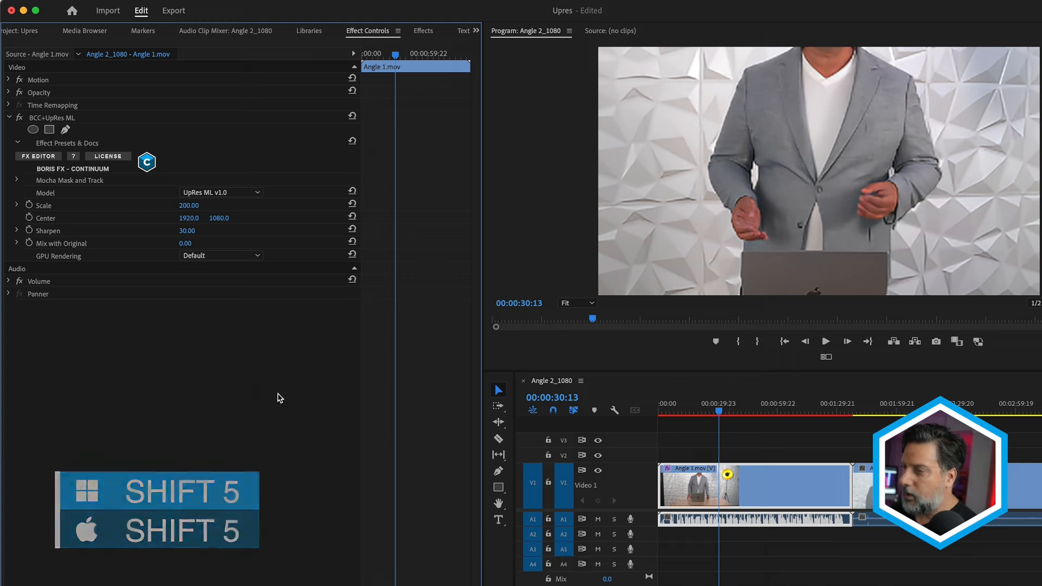
Set the UpRes ML Scale of Angle 1.mov to 170 and its vertical Center value to 500
click(194, 204)
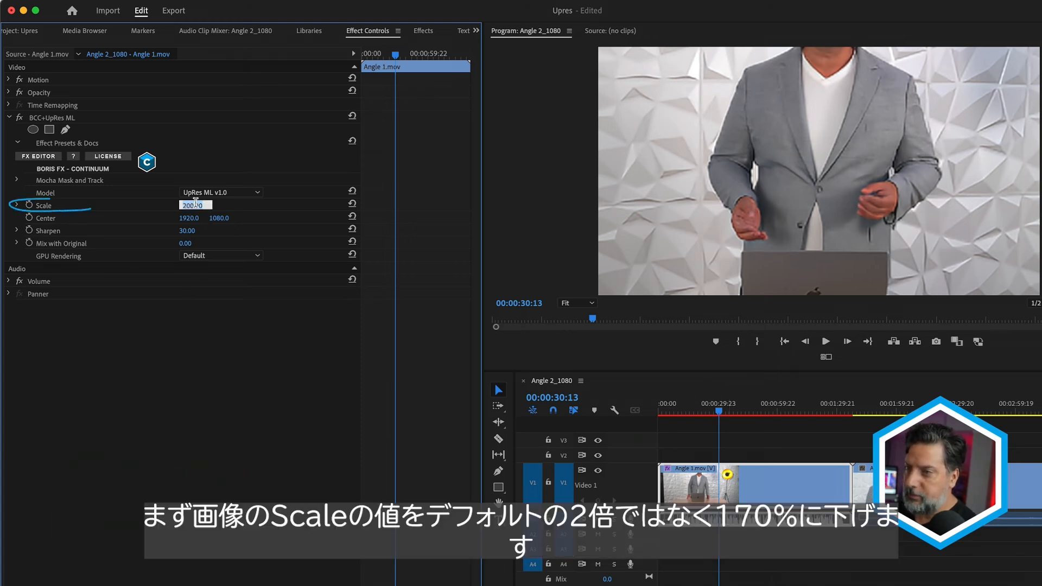
text(17)
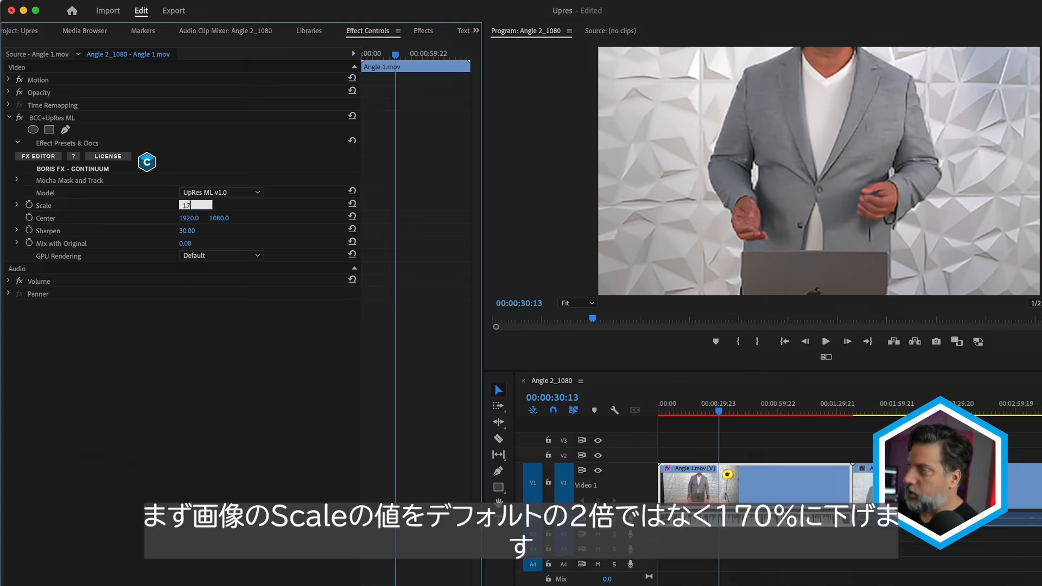
text(0)
key(Return)
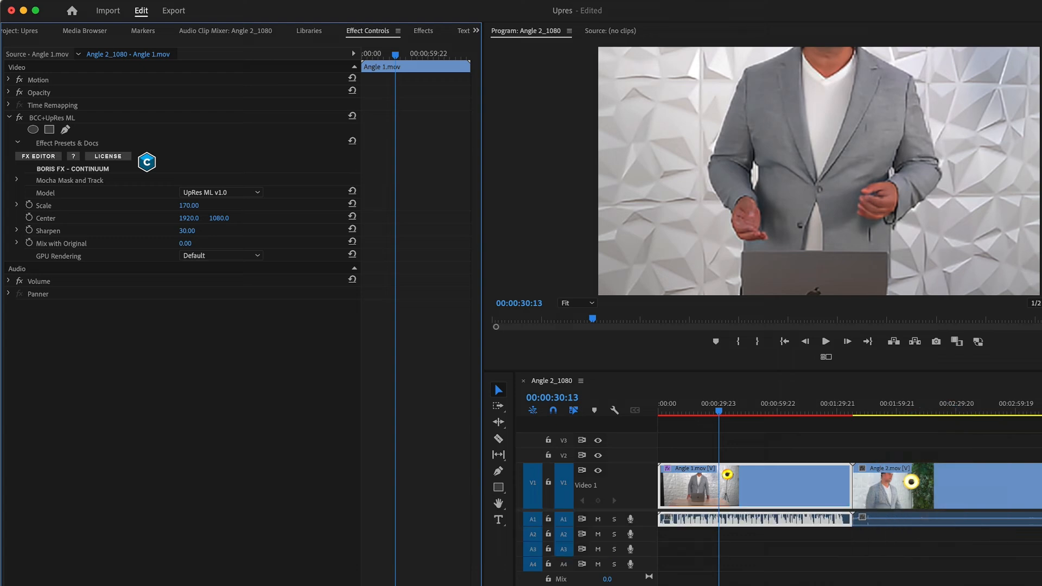
click(222, 217)
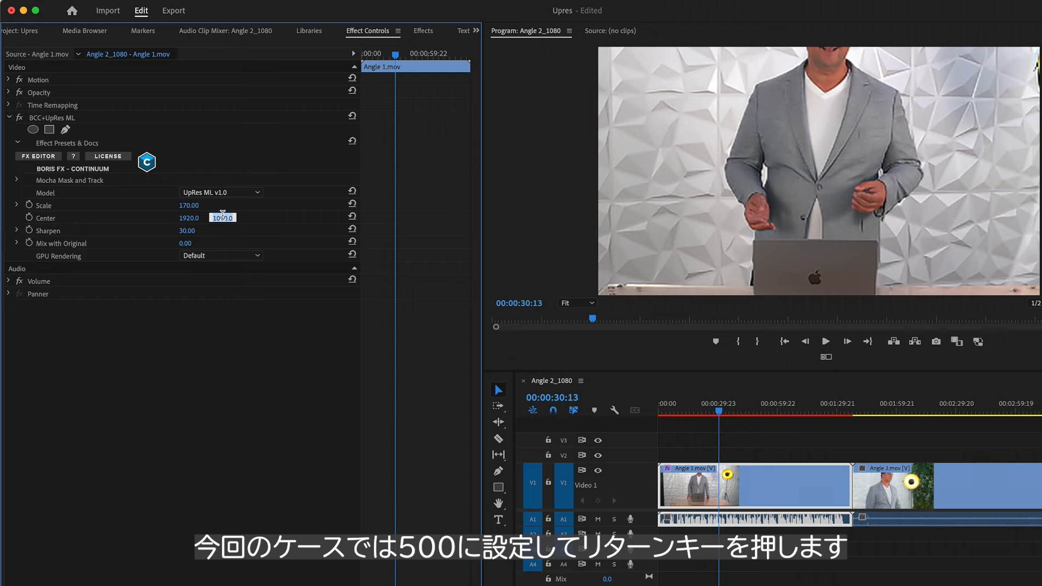
text(500)
key(Return)
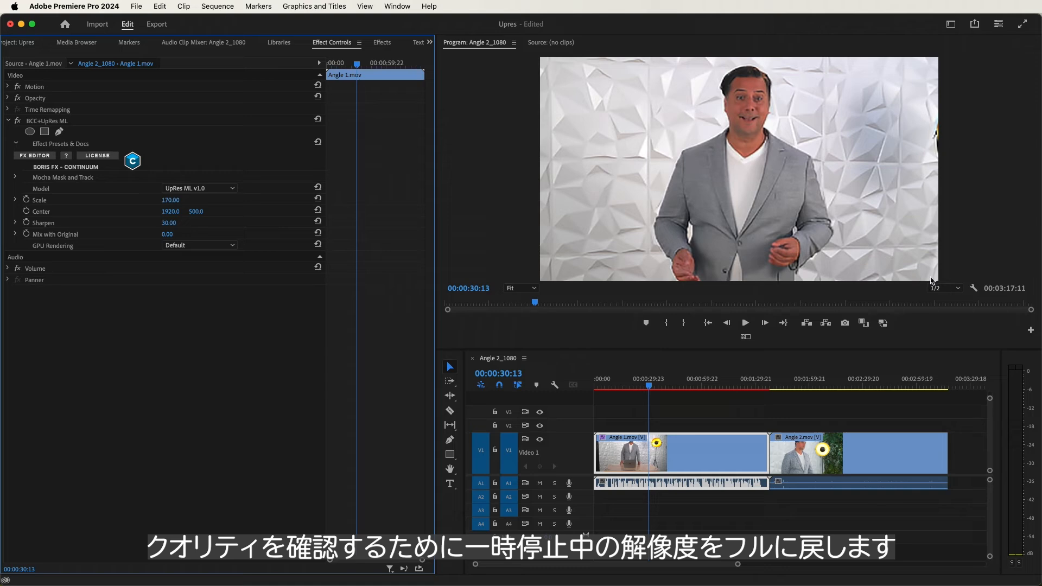
Set the Program monitor's paused resolution to Full to check the upscaled image quality
click(973, 289)
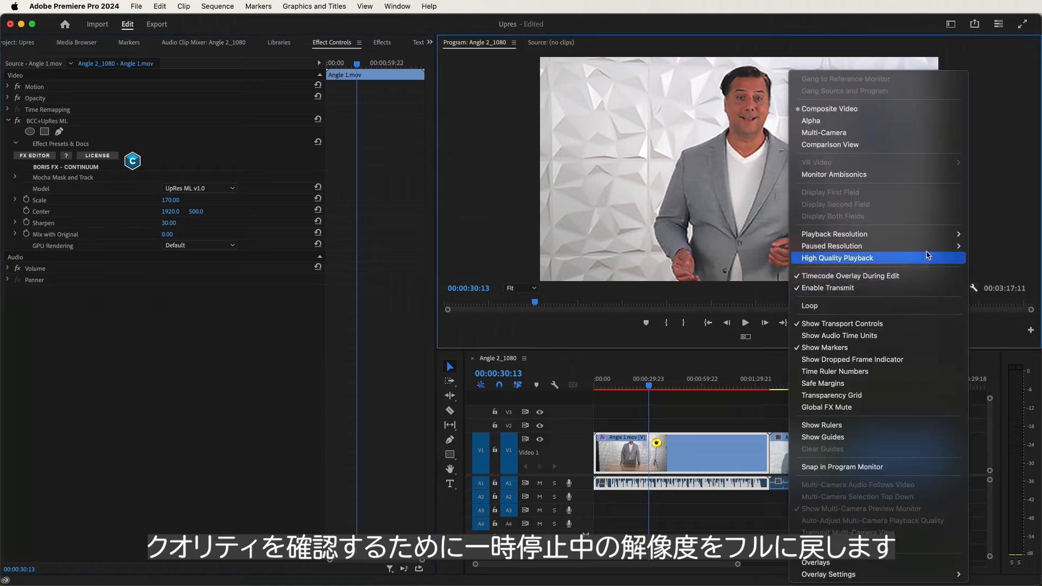
mouse_move(928, 252)
click(981, 247)
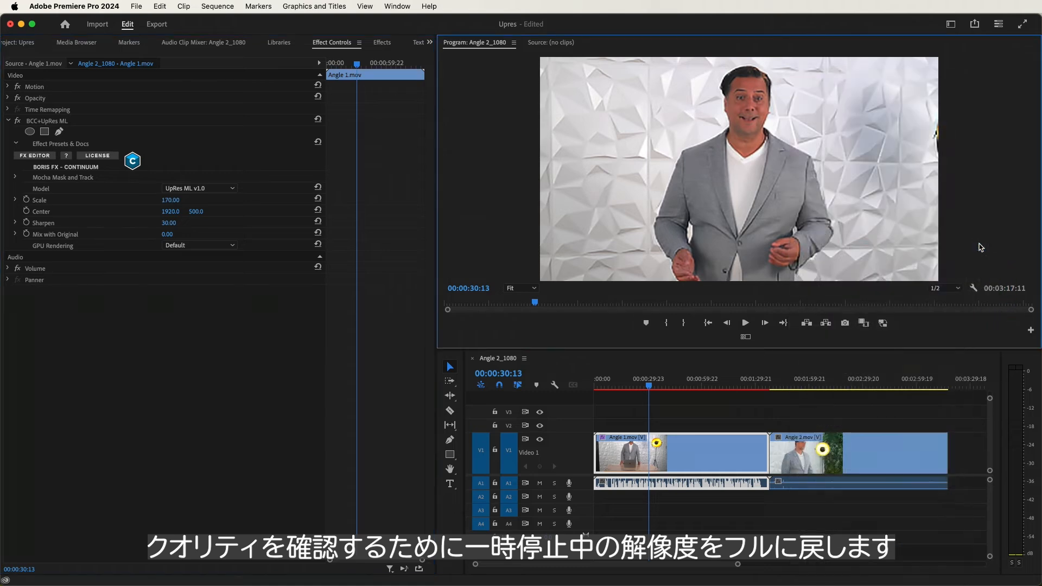
Set the UpRes ML Sharpen value of Angle 1.mov to 10
click(177, 221)
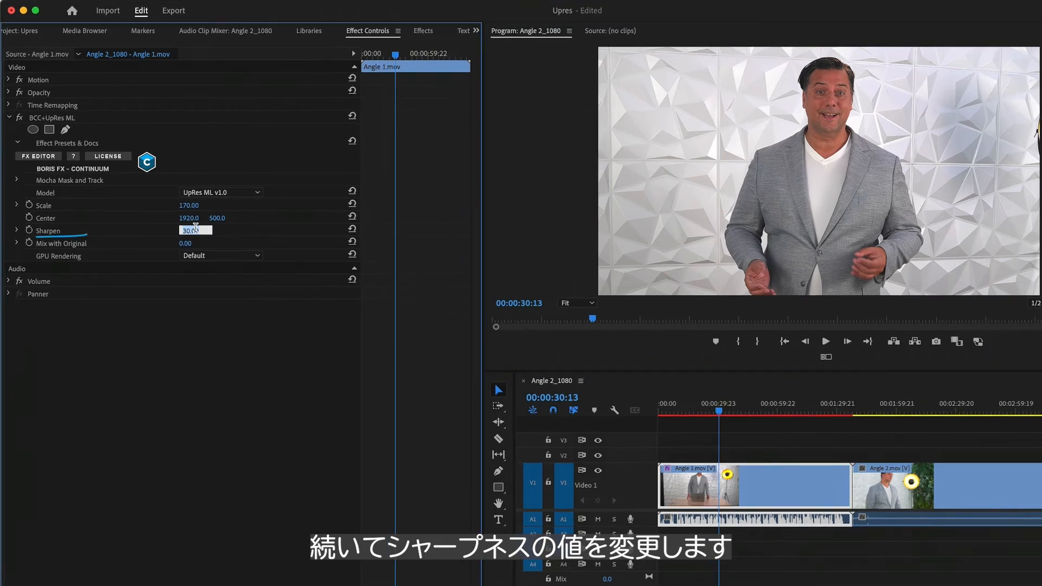
text(10)
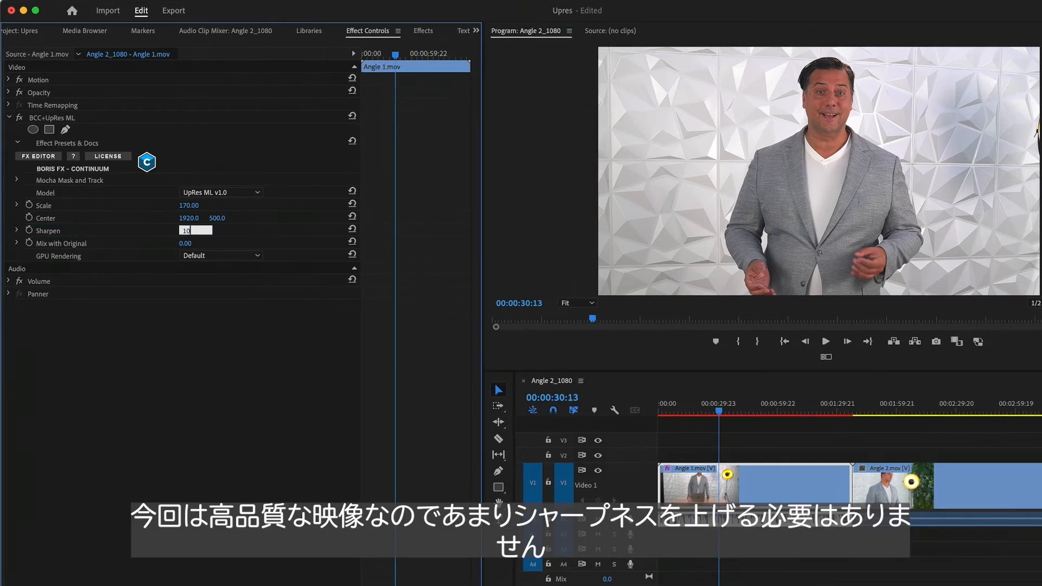
key(Return)
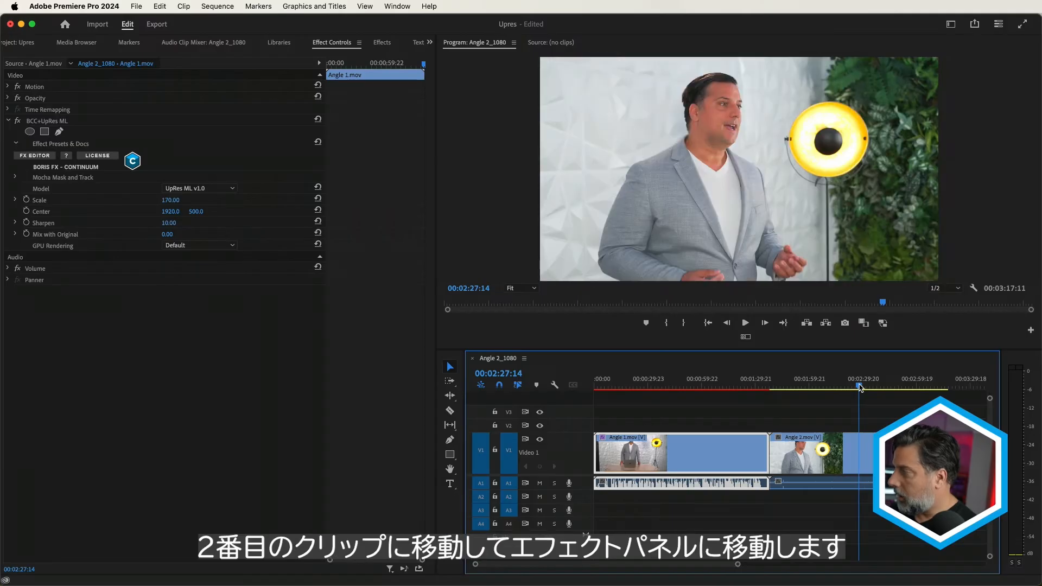
Move the playhead to 00:02:27:14 on the second clip and apply the BCC+UpRes ML effect to Angle 2.mov
key(shift+7)
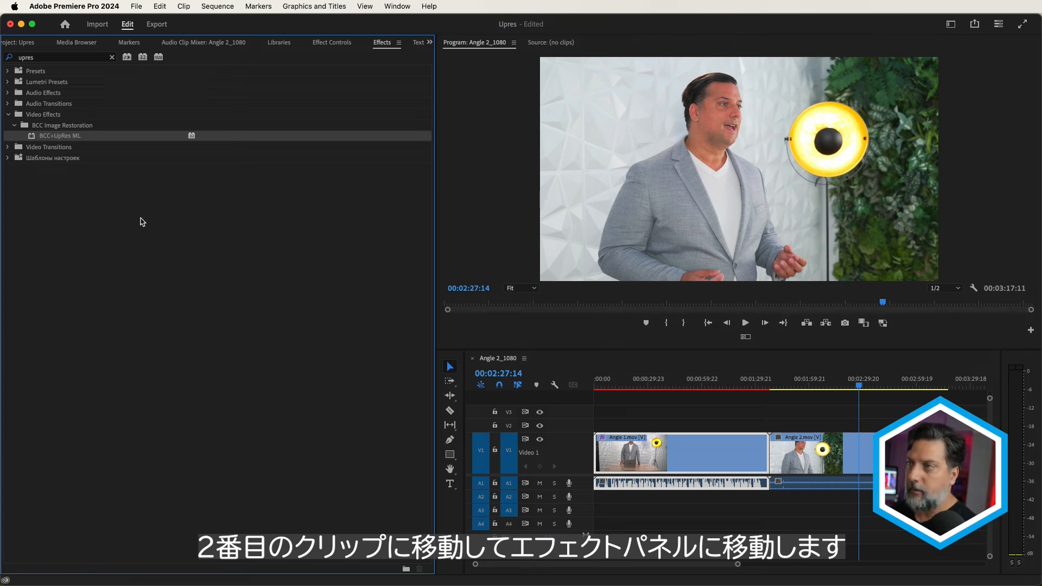
key(shift+3)
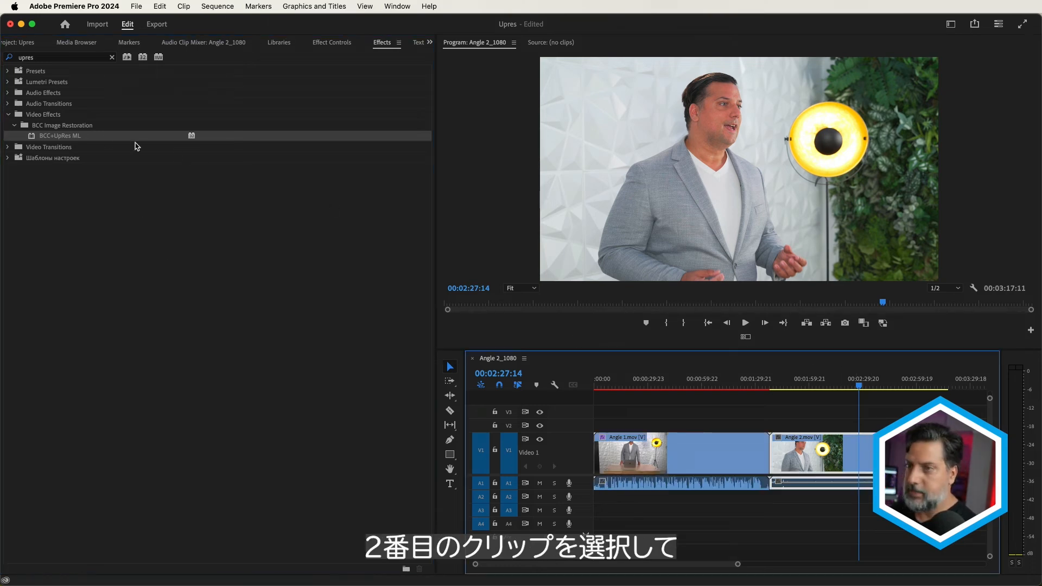
click(33, 138)
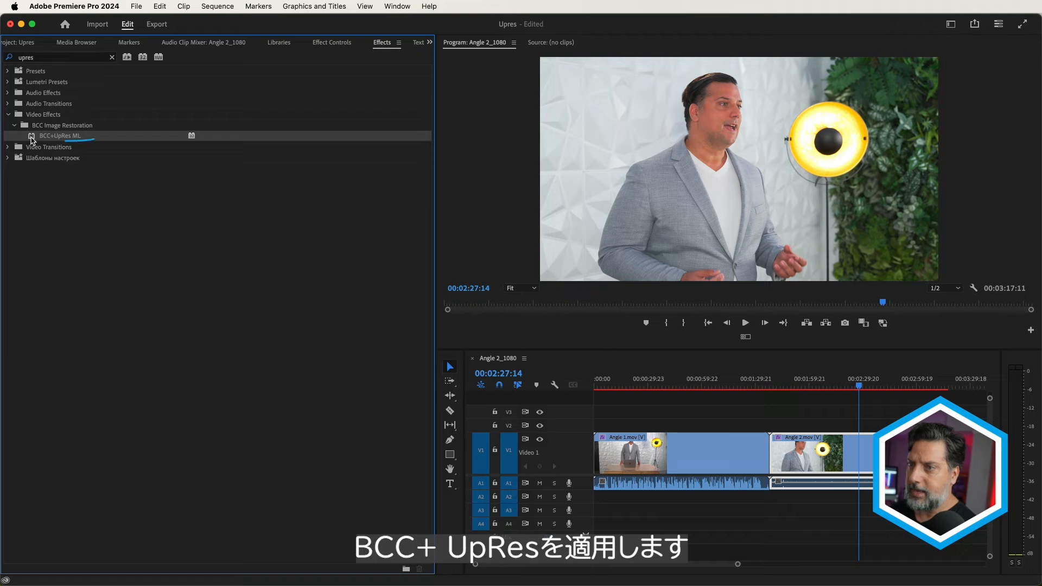
double_click(32, 138)
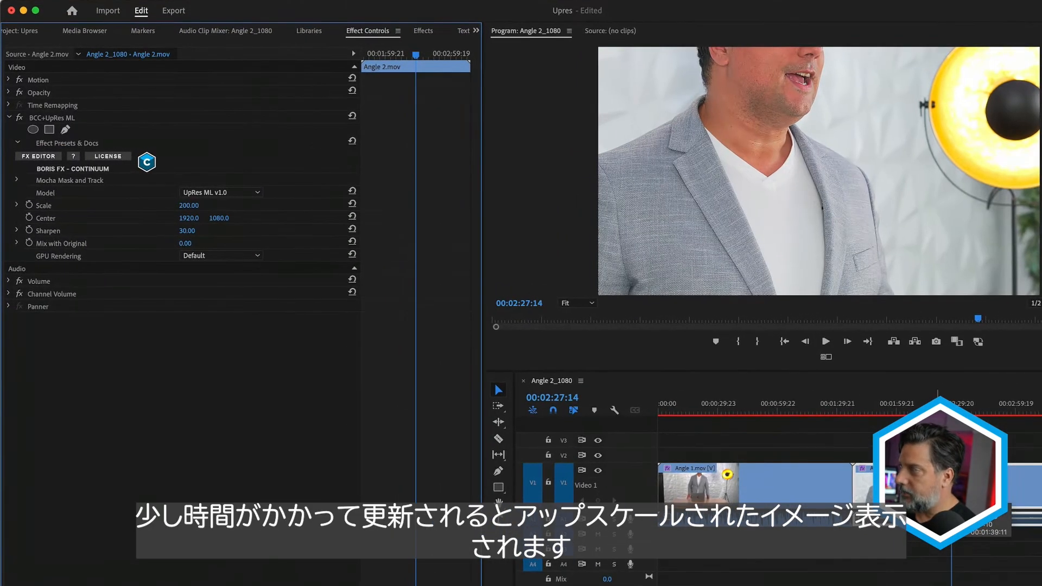
Set the vertical Center value of UpRes ML on Angle 2.mov to 400 to reframe the shot
click(219, 218)
text(400)
key(Return)
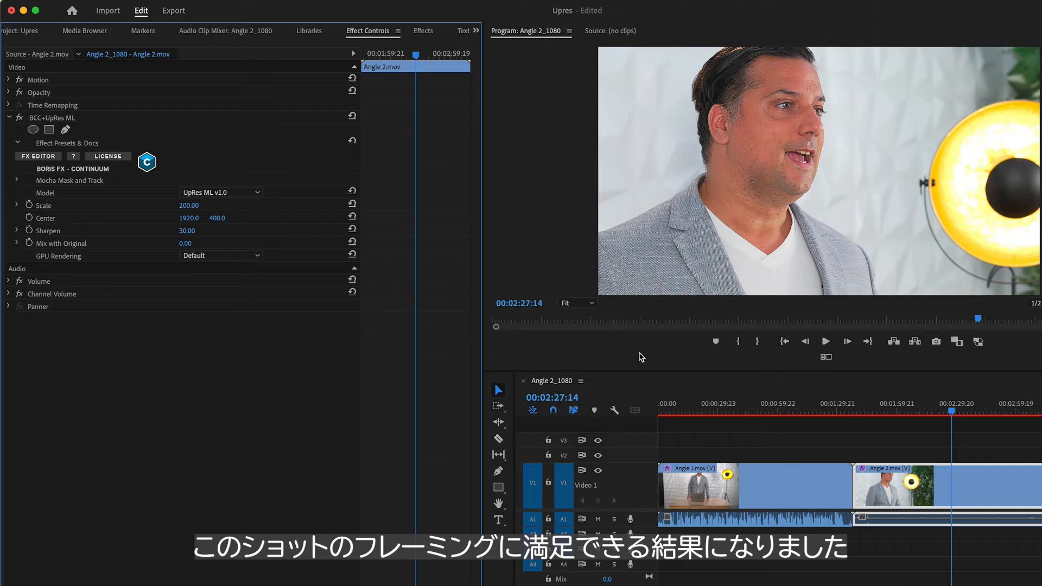
Mark the Angle 1.mov clip's range in the timeline and export it as Angle 2_Resized.mov with the Apple ProRes 422 preset
click(742, 407)
key(x)
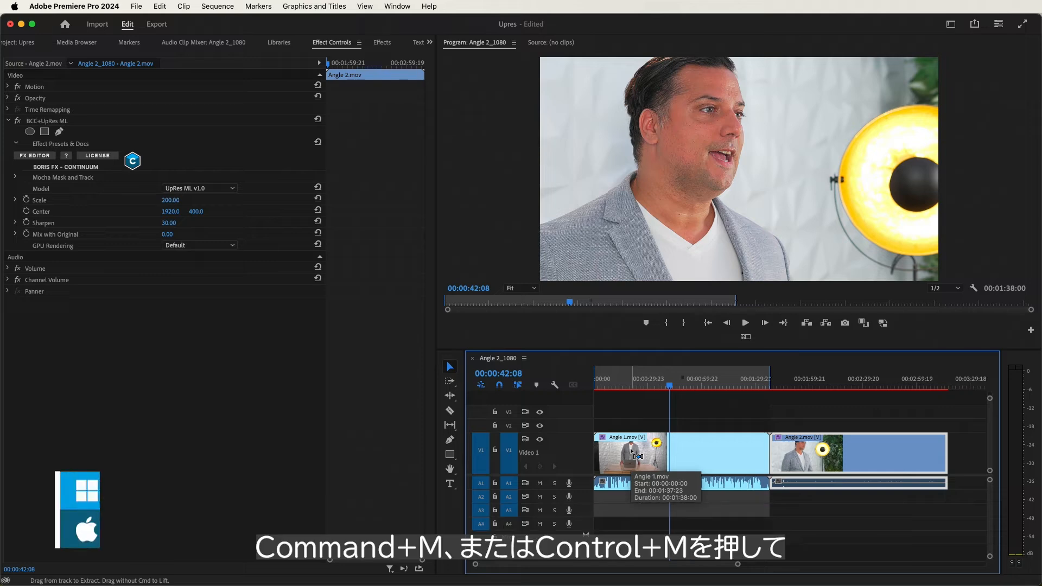
key(super+m)
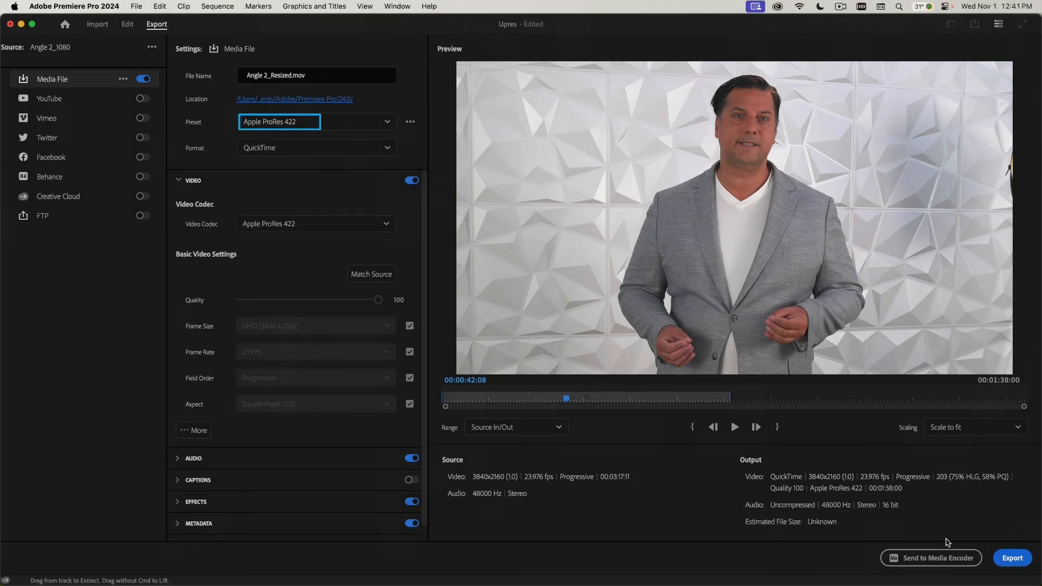
click(1019, 557)
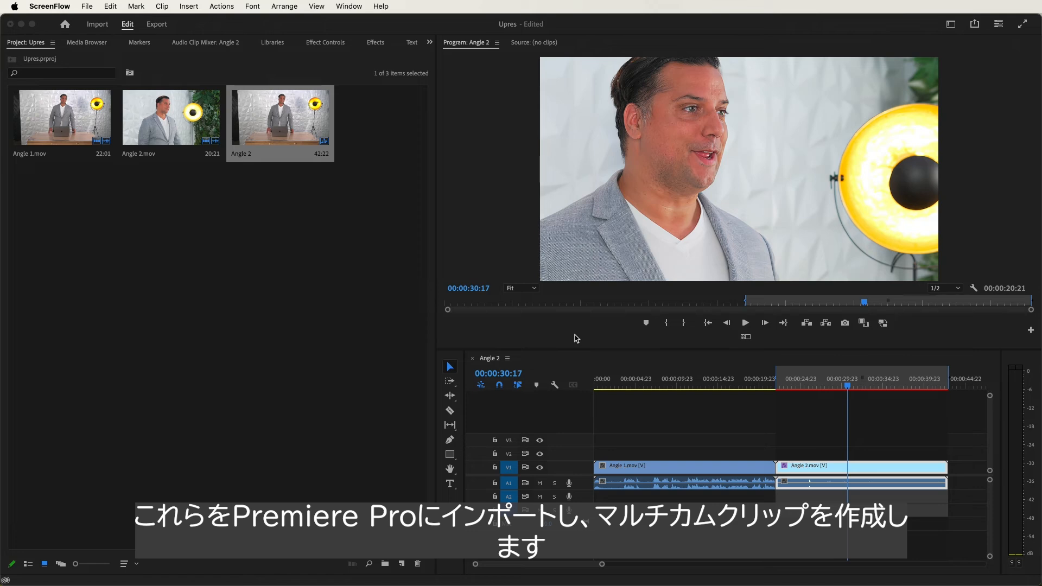
Import Angle 1_Resized.mov and Angle 2 Resized.mov from the Upres Multicam folder into the project
click(84, 341)
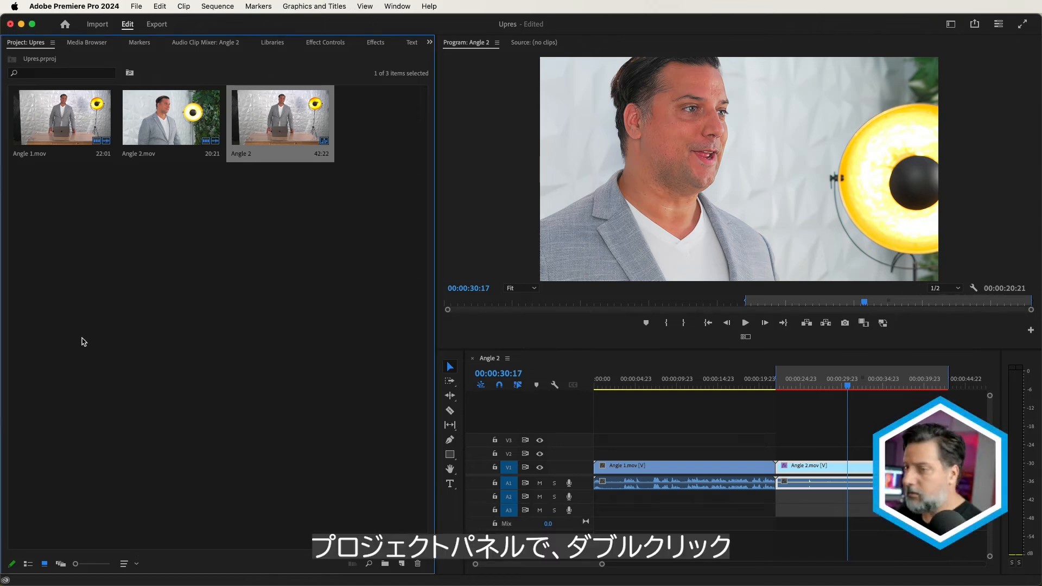
double_click(83, 341)
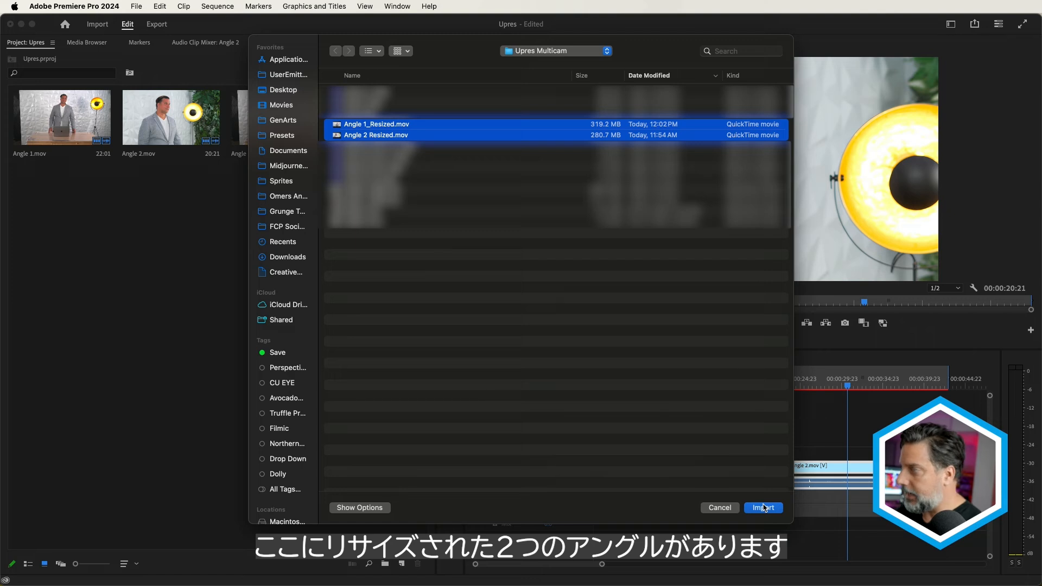
click(764, 508)
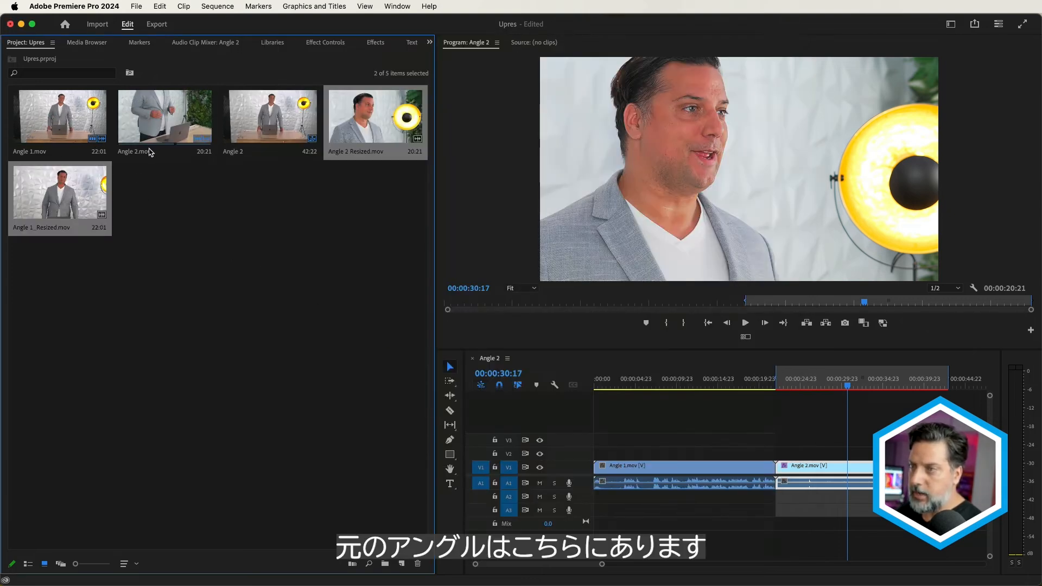
Create an audio-synchronized multi-camera source sequence named Multicam Upres from both original and both resized angle clips, moving them to the Processed Clips bin
click(53, 120)
super+click(163, 116)
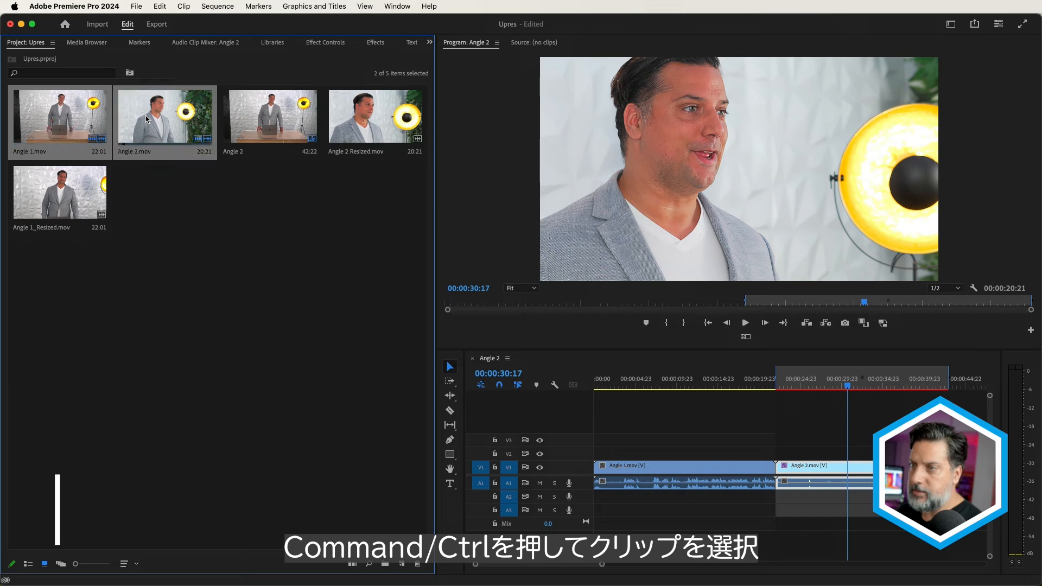
super+click(380, 115)
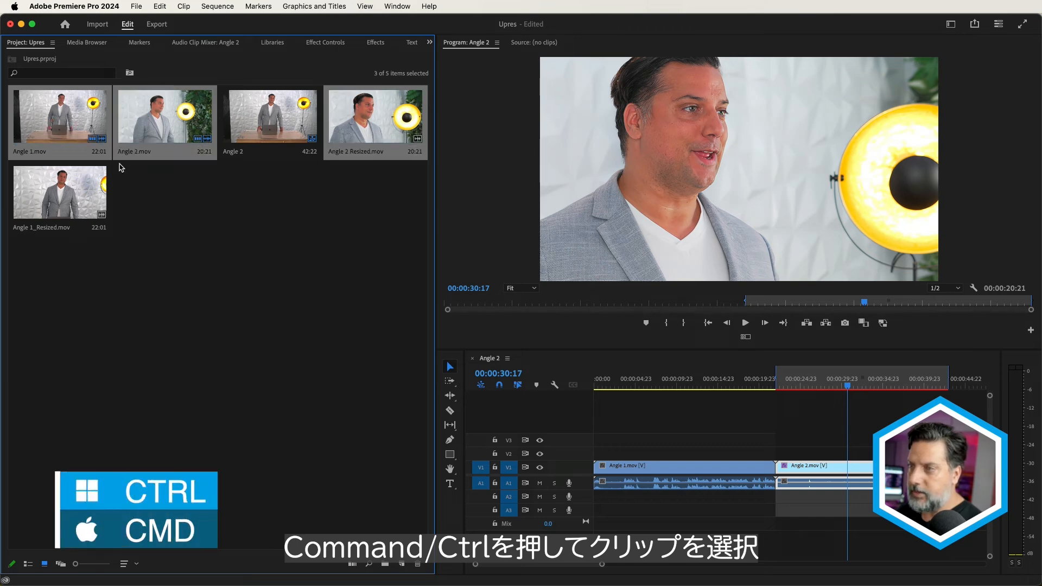
super+click(95, 187)
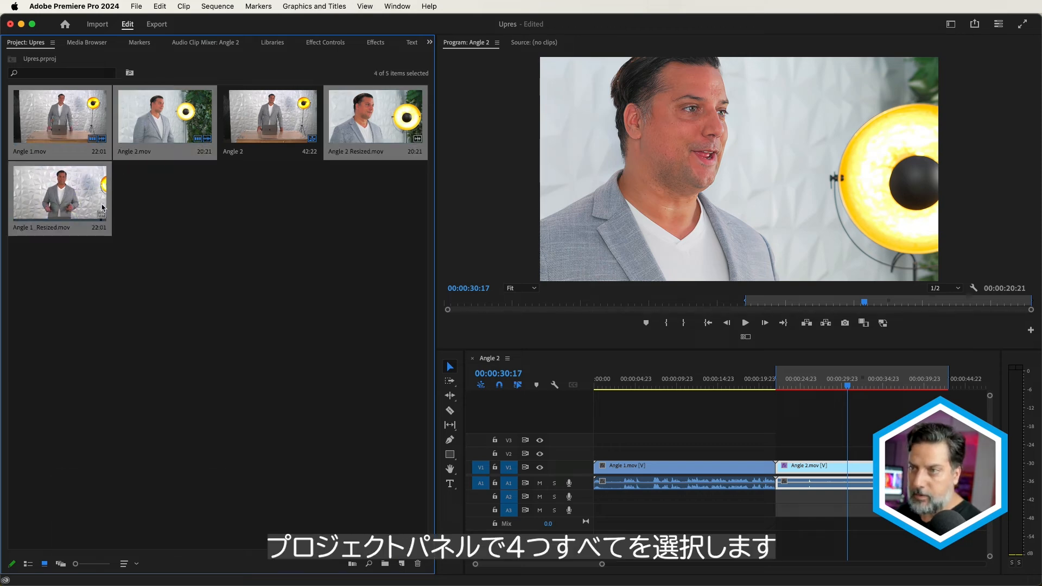
right_click(81, 206)
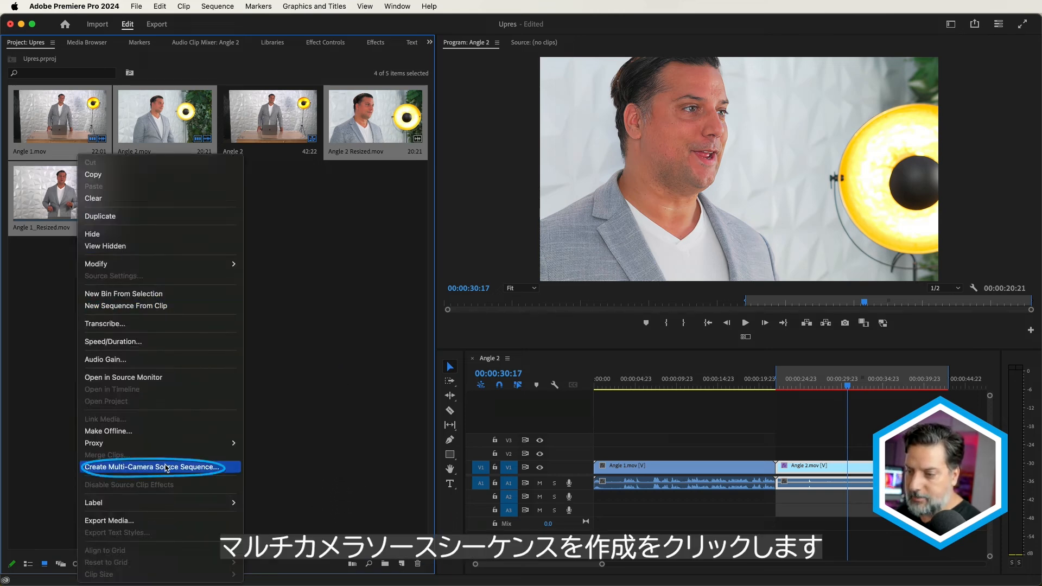
click(166, 468)
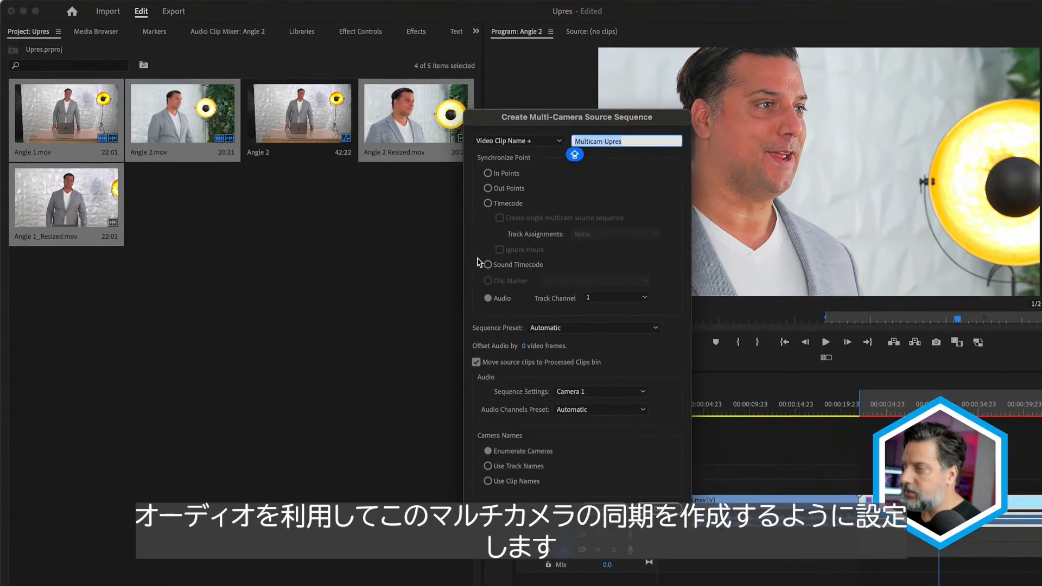
click(487, 298)
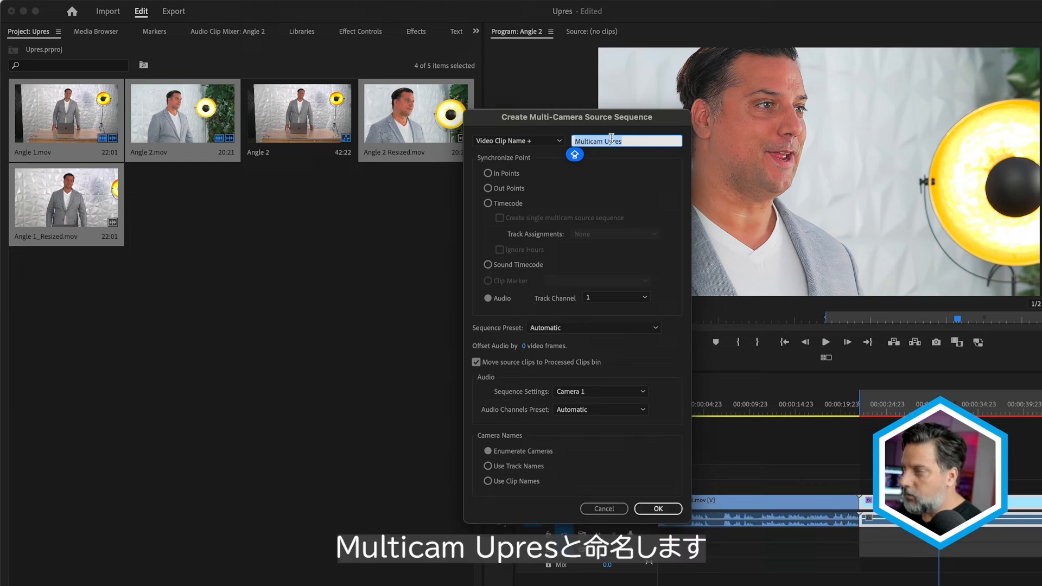
triple_click(631, 142)
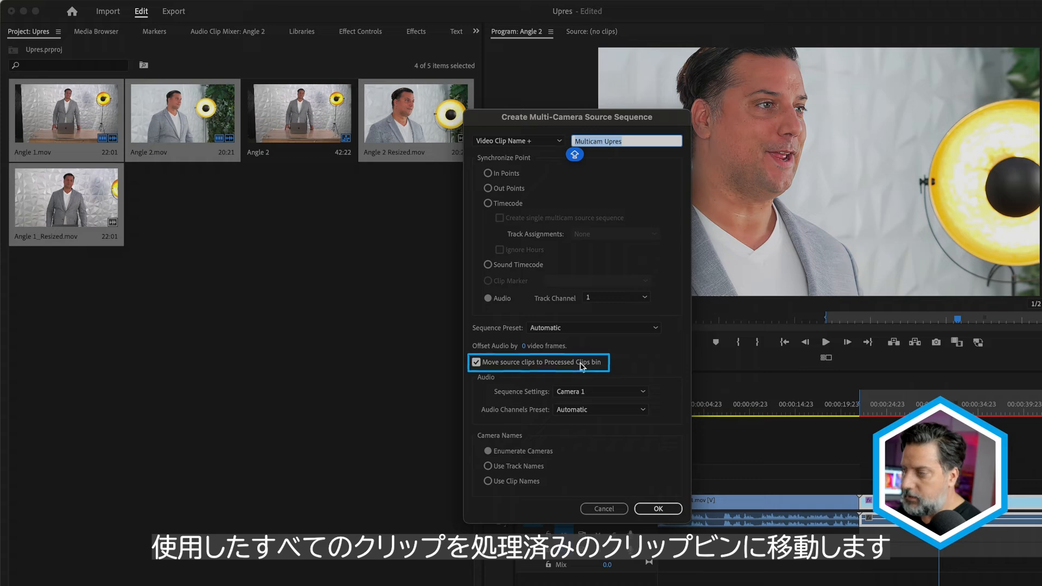
click(658, 508)
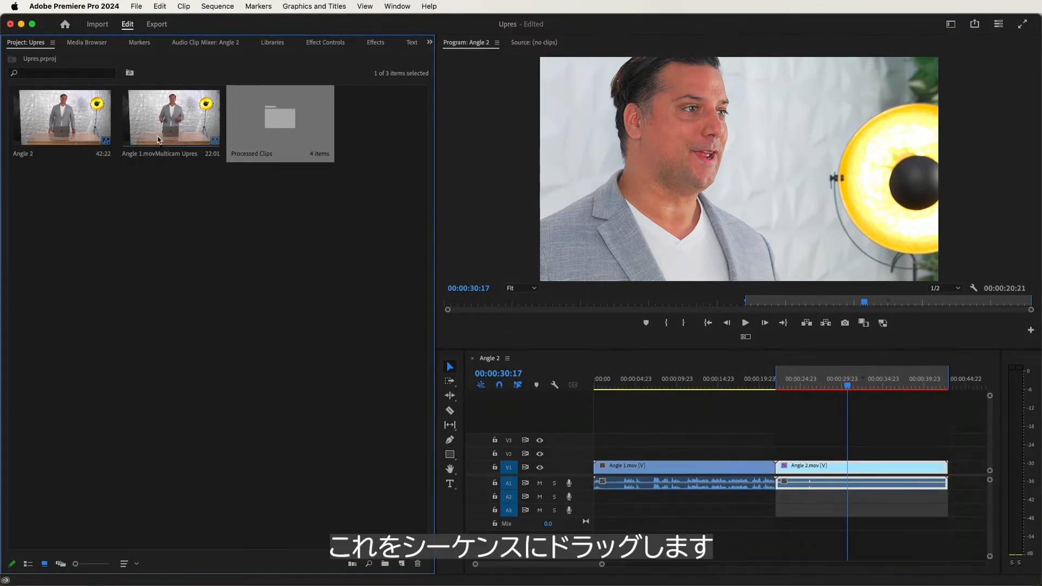
Create a new sequence from the Angle 1.movMulticam Upres clip and increase the height of its V1 track
click(160, 135)
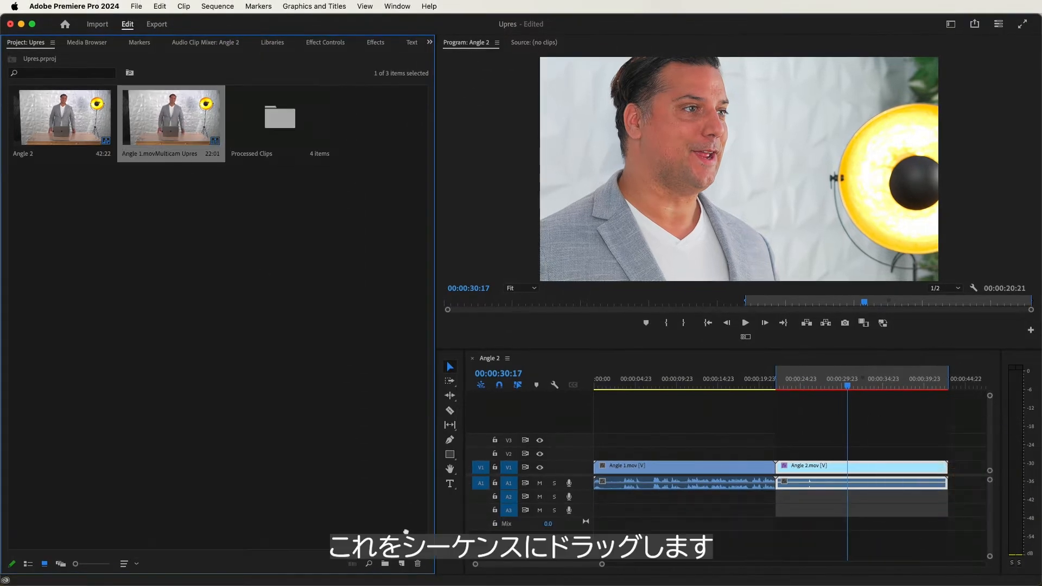
drag(406, 532, 401, 563)
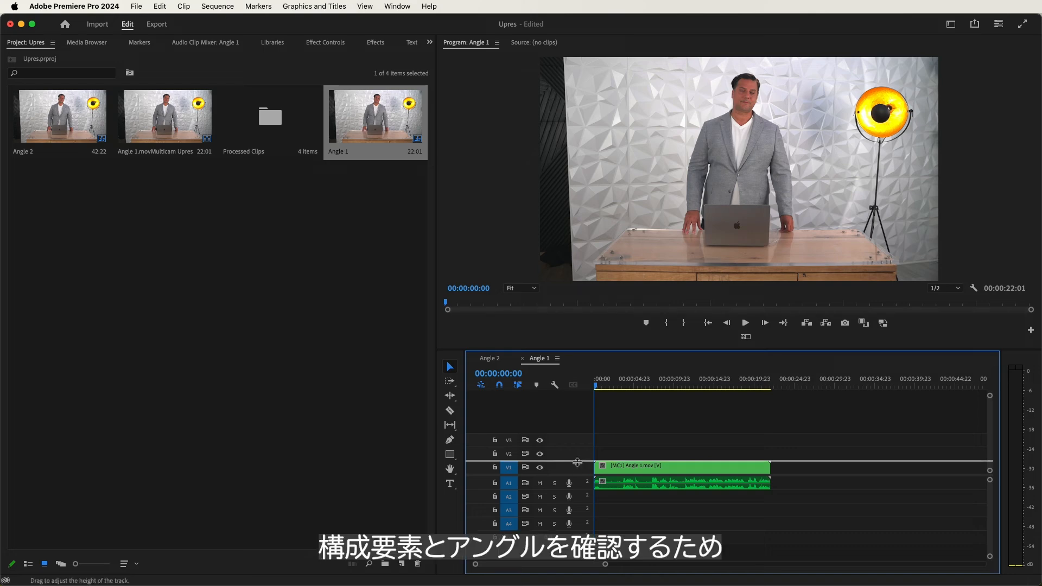
drag(577, 462, 577, 448)
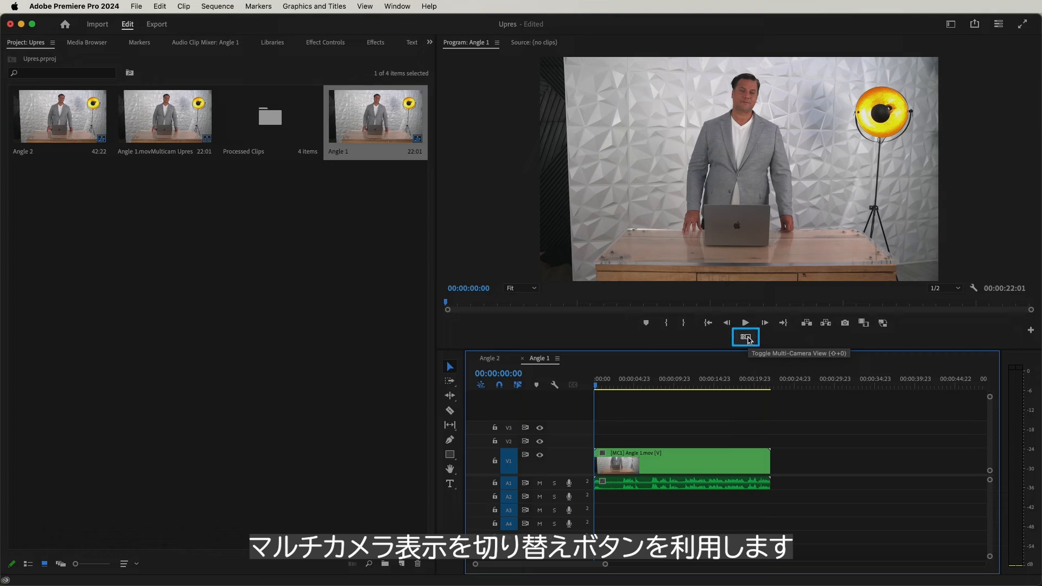
Switch the Program monitor to the multi-camera view and move the playhead to 00:00:09:19 to show all four angles
click(746, 338)
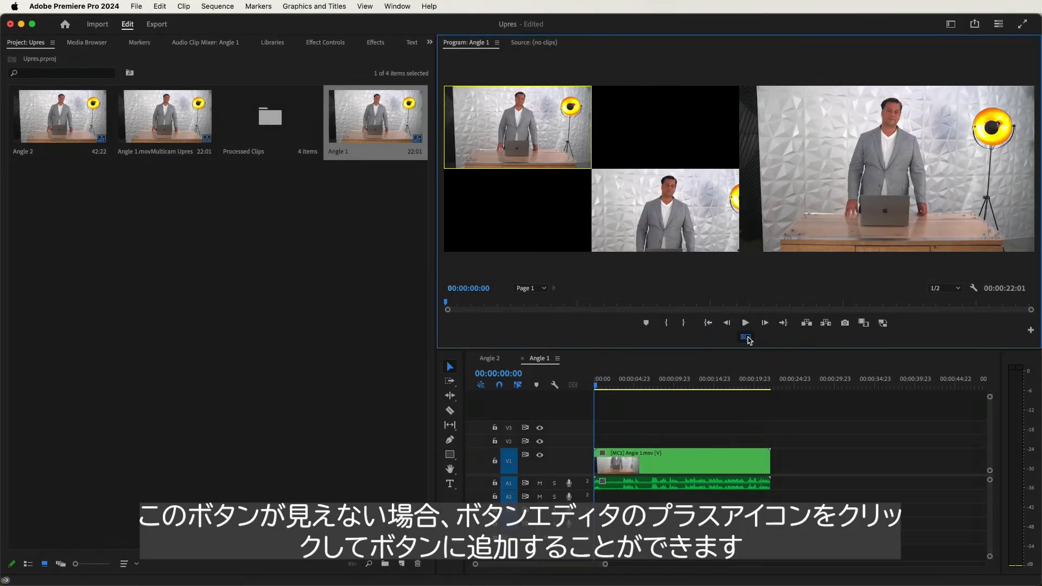
click(1030, 331)
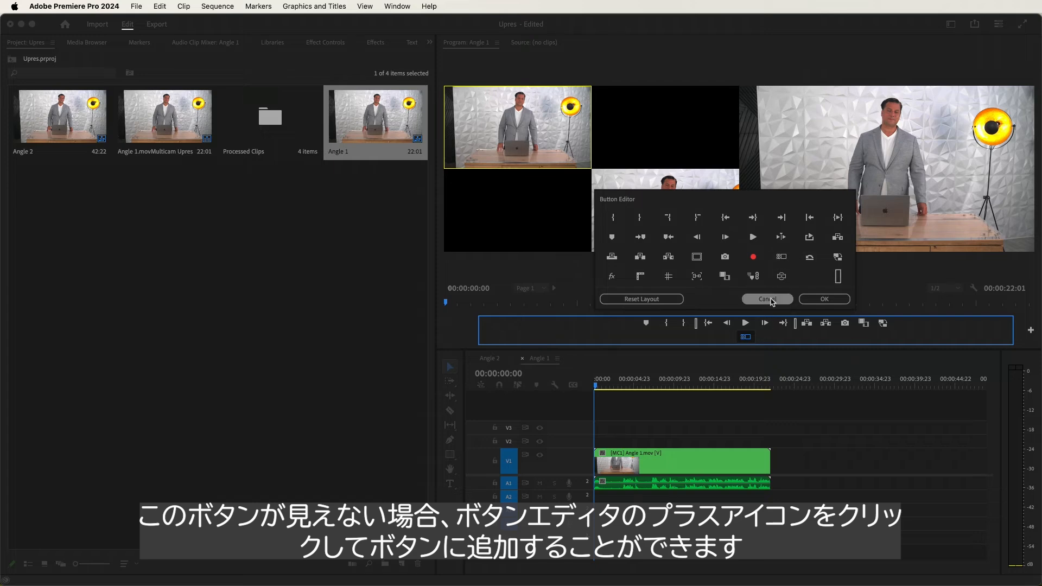
click(771, 300)
click(673, 382)
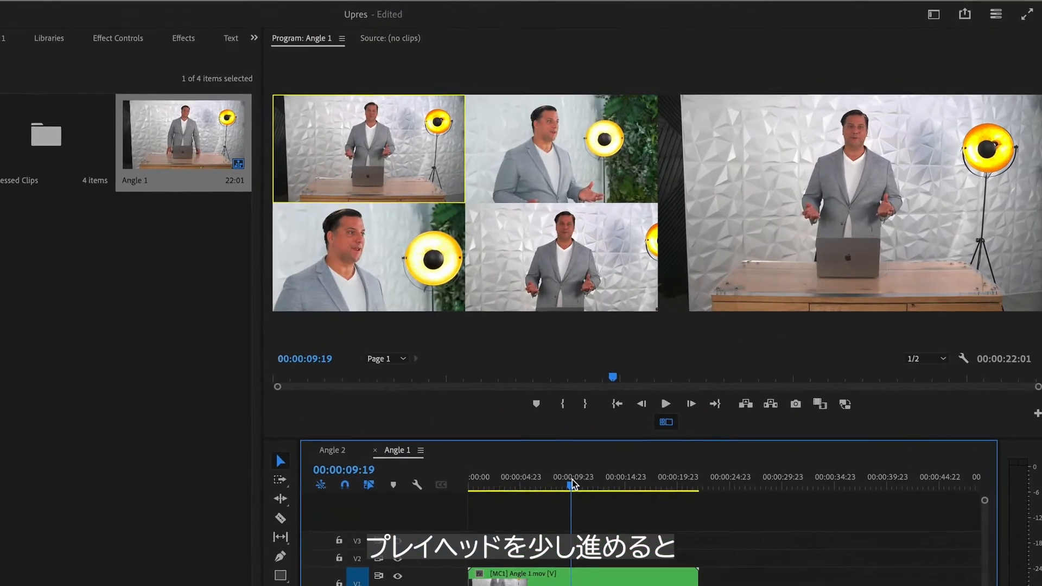